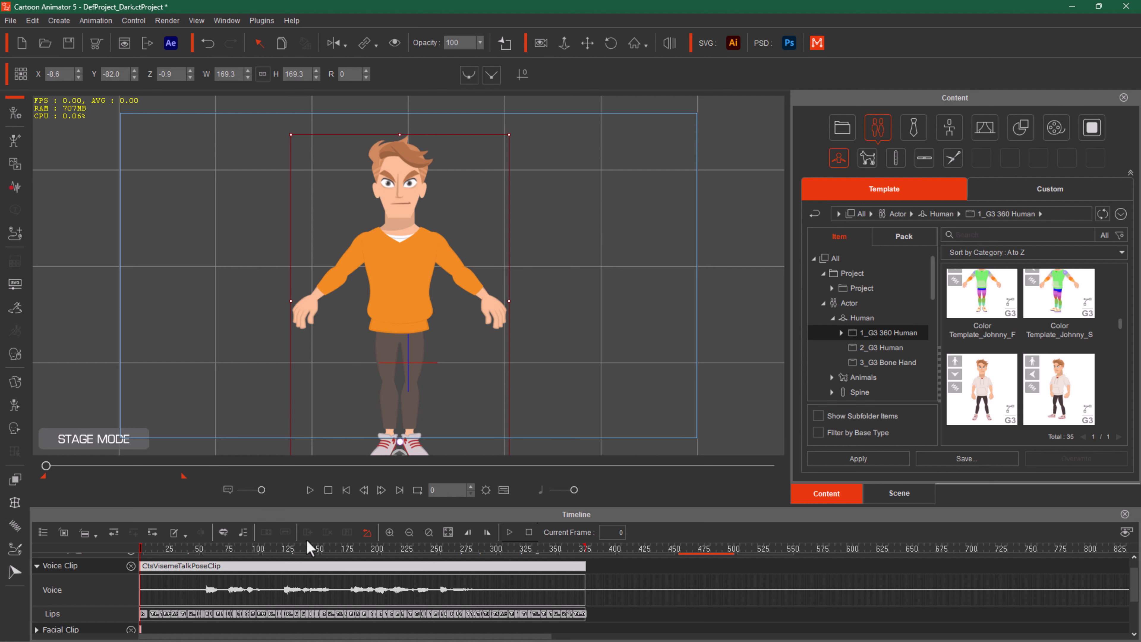
Open the Lips Editor for the lip key near frame 13 on the voice clip's Lips track.
{"action": "scroll", "coordinate": [283, 557], "scroll_direction": "up", "scroll_amount": 1}
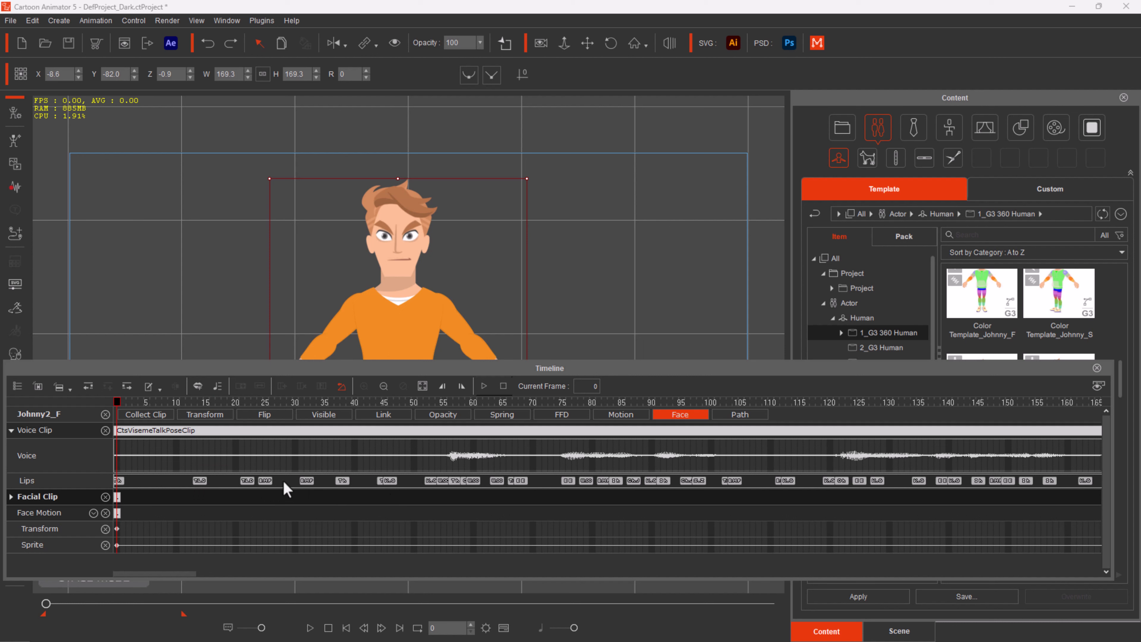
{"action": "left_click", "coordinate": [196, 480]}
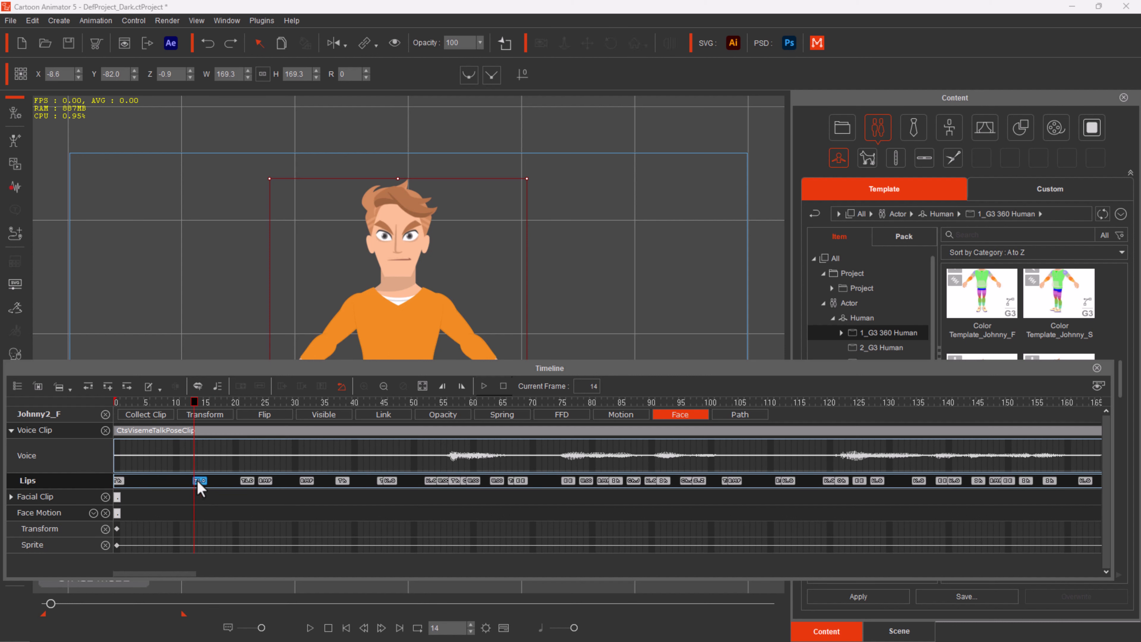
{"action": "double_click", "coordinate": [197, 479]}
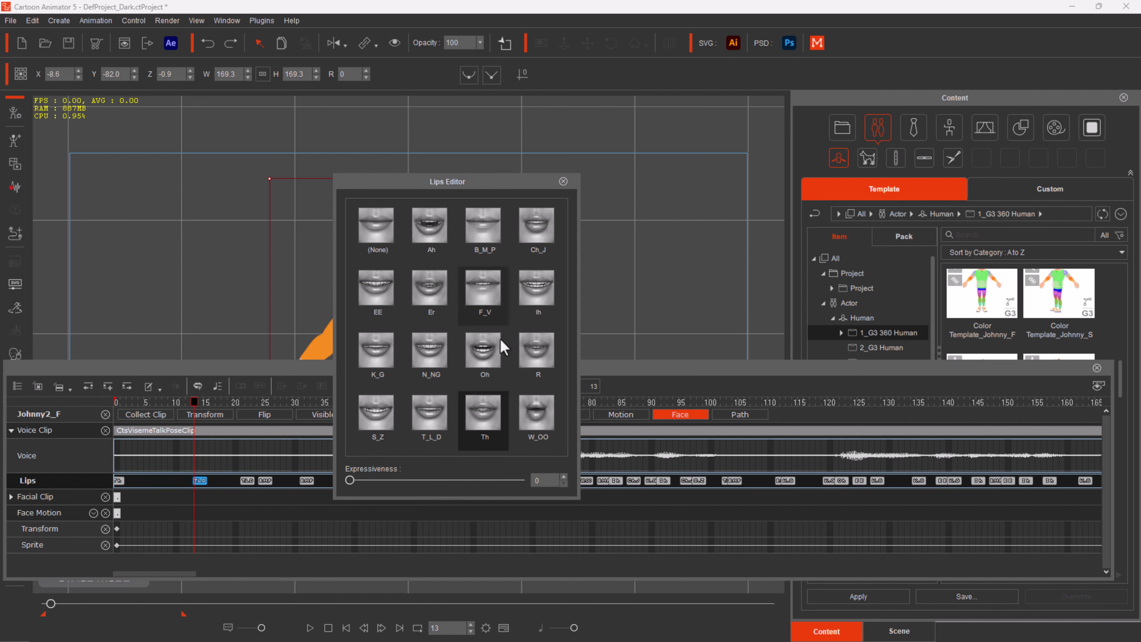
{"action": "left_click", "coordinate": [563, 181]}
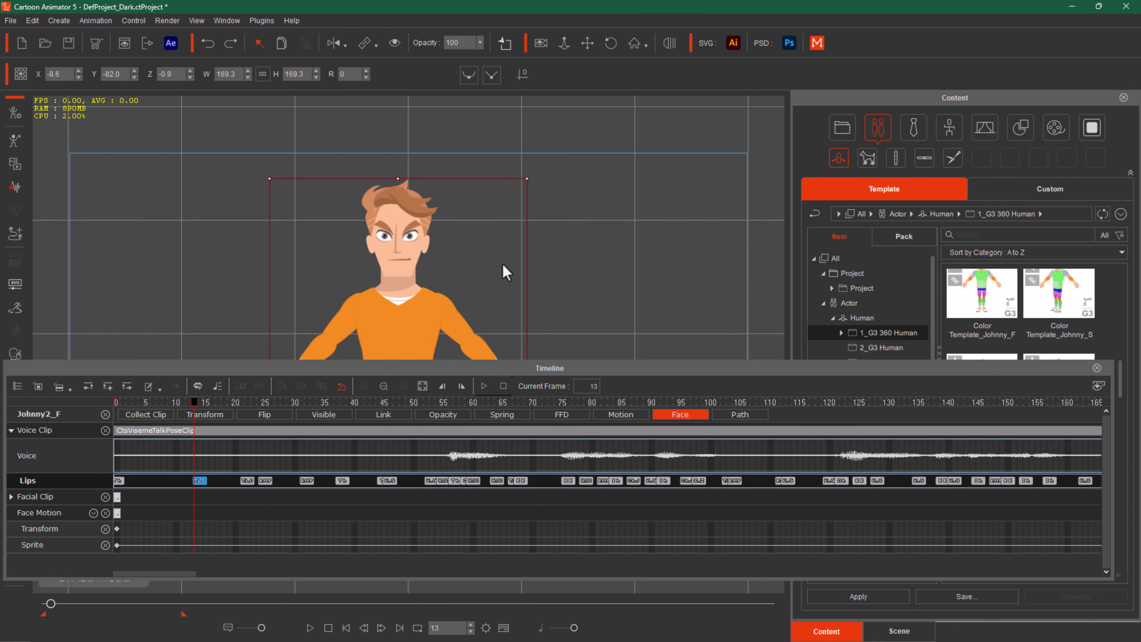
{"action": "left_click", "coordinate": [198, 385]}
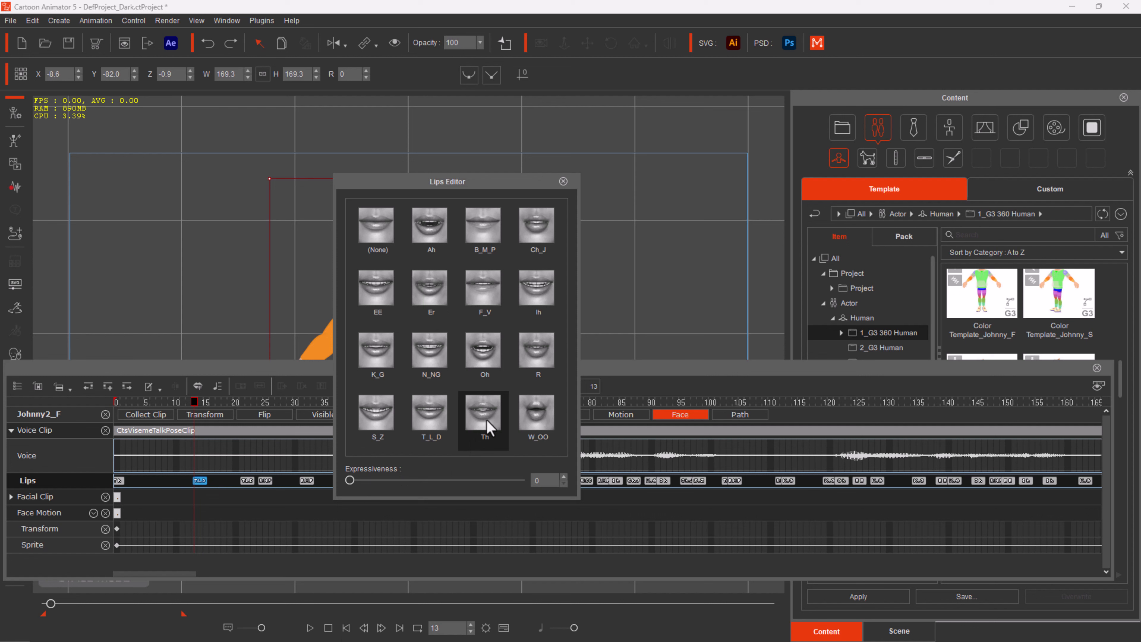
Try the Oh lip shape at frame 13 with the Lips Editor moved off the character.
{"action": "left_click", "coordinate": [485, 351]}
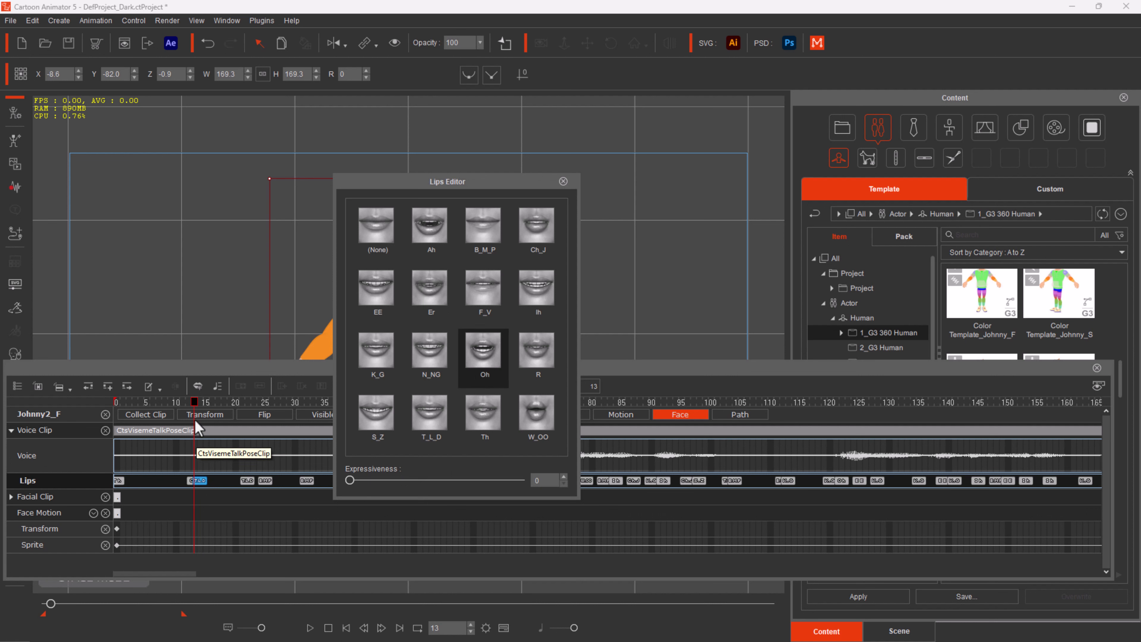
{"action": "left_click_drag", "start_coordinate": [472, 187], "coordinate": [865, 171]}
{"action": "left_click_drag", "start_coordinate": [198, 403], "coordinate": [188, 403]}
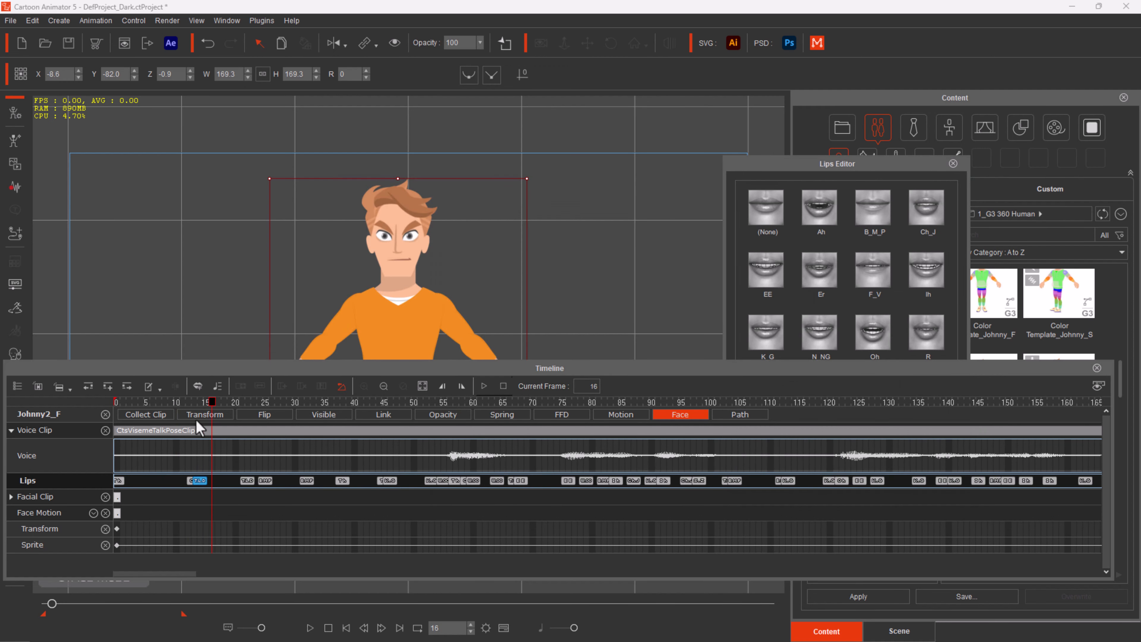
Delete all lip keys in the silent stretch before the voice starts, from frame 0 to about frame 48.
{"action": "left_click", "coordinate": [197, 480]}
{"action": "key", "text": "Delete"}
{"action": "left_click", "coordinate": [117, 480]}
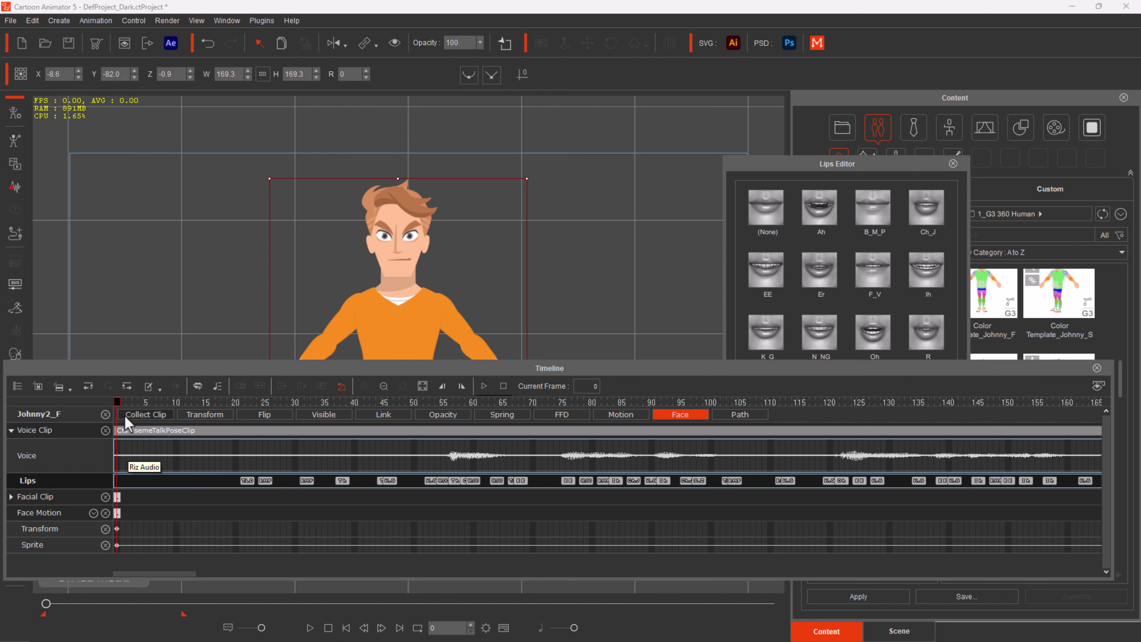
{"action": "key", "text": "Delete"}
{"action": "left_click_drag", "start_coordinate": [95, 402], "coordinate": [206, 468]}
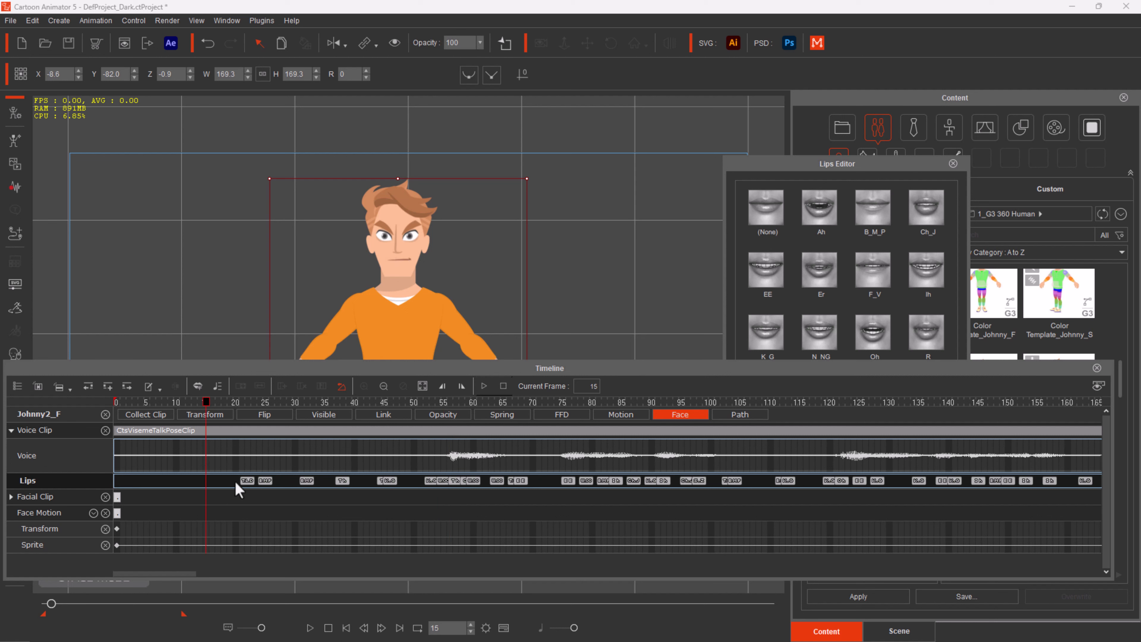
{"action": "left_click_drag", "start_coordinate": [407, 484], "coordinate": [234, 485]}
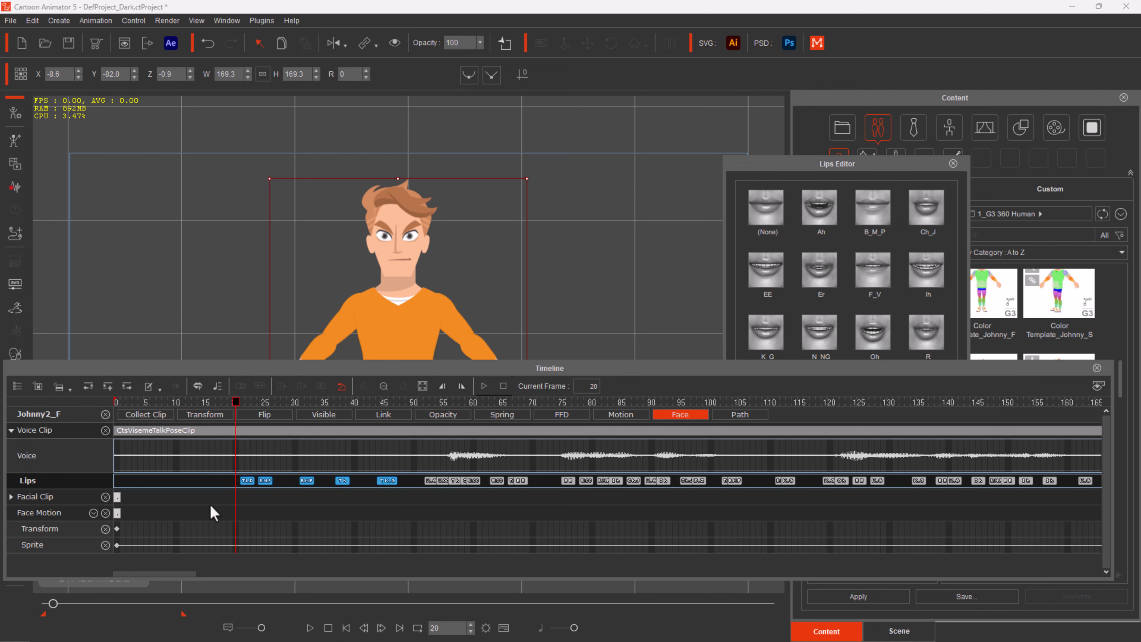
{"action": "key", "text": "Delete"}
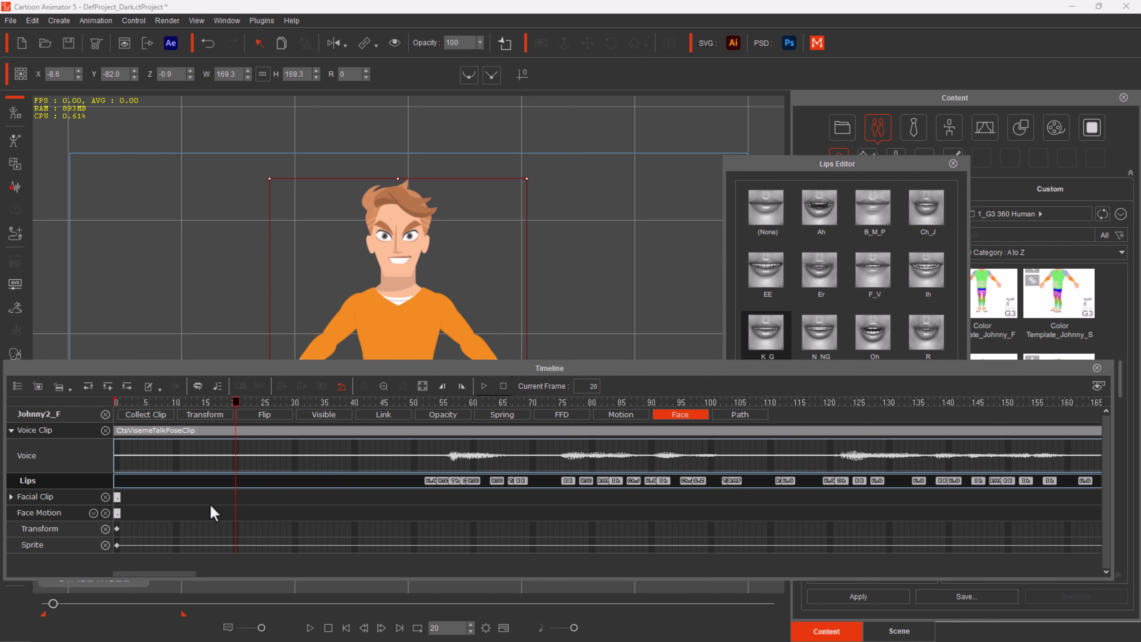
Add a closed B_M_P lip key at frame 0 and scrub through the silent stretch to frame 53.
{"action": "left_click_drag", "start_coordinate": [235, 403], "coordinate": [201, 402]}
{"action": "key", "text": "Home"}
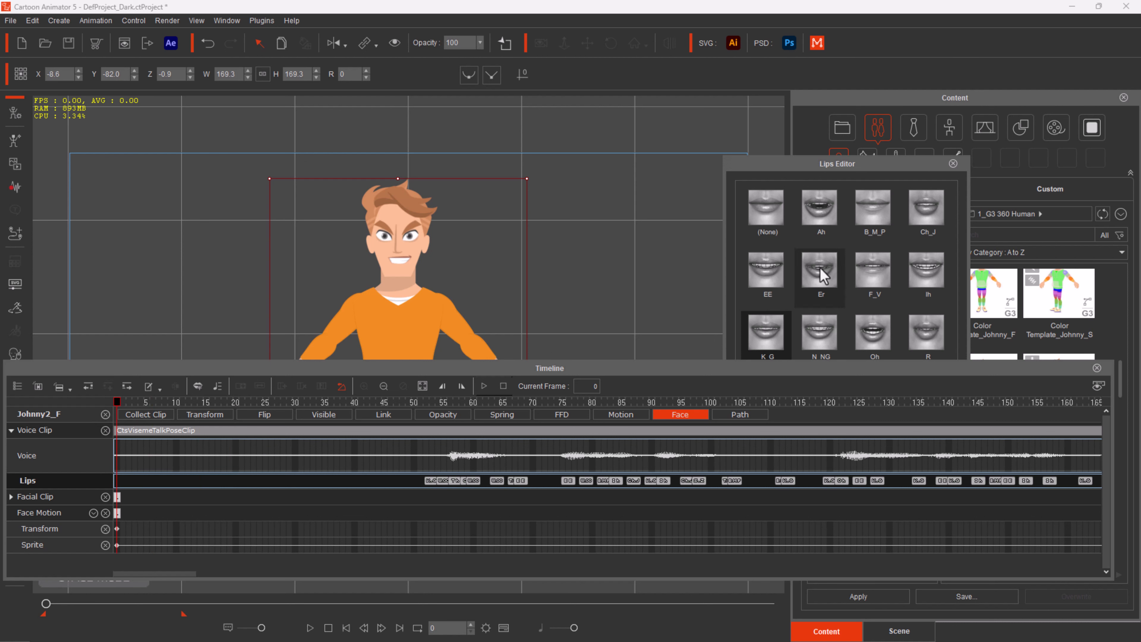
{"action": "left_click", "coordinate": [875, 215]}
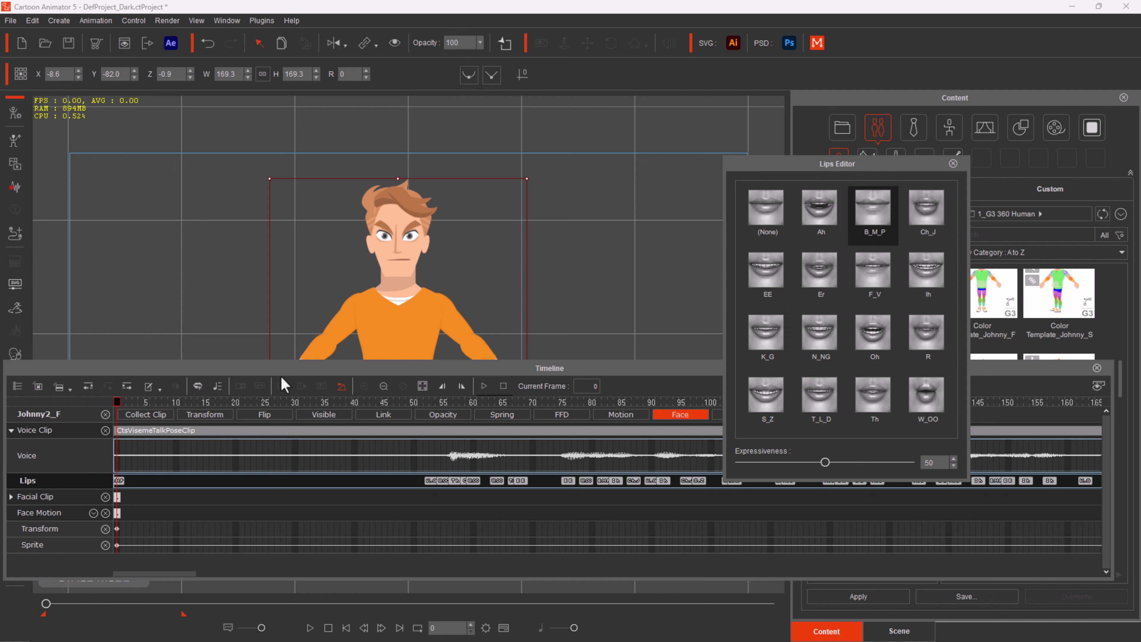
{"action": "left_click_drag", "start_coordinate": [123, 403], "coordinate": [433, 448]}
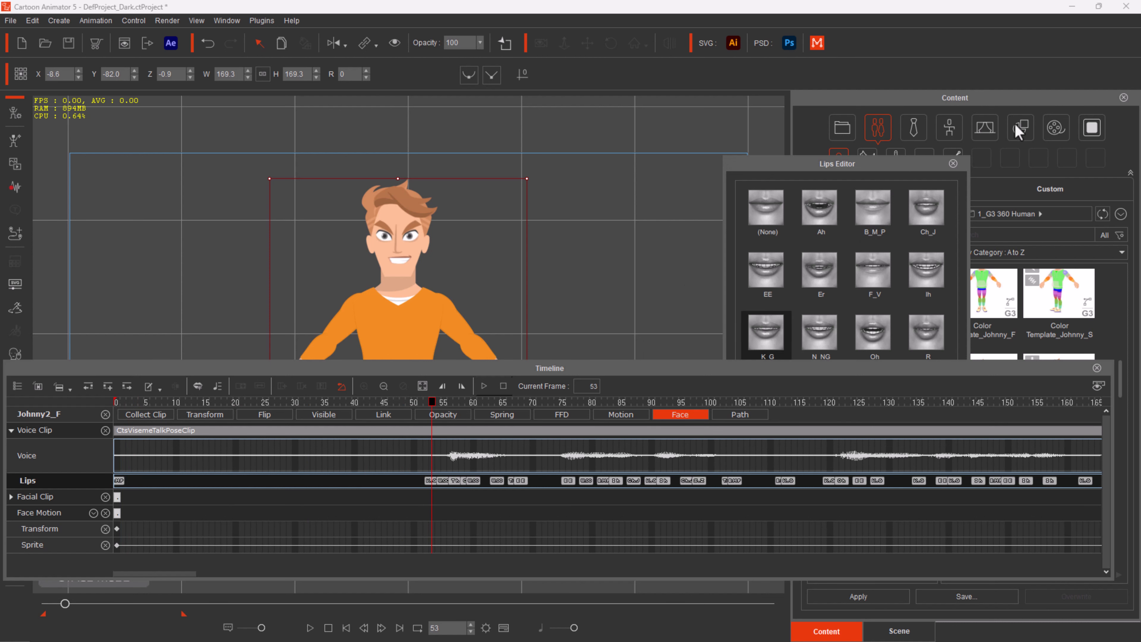
Set the lip shape at frame 75 to B_M_P and add an EE lip key at frame 77.
{"action": "left_click_drag", "start_coordinate": [844, 171], "coordinate": [659, 49]}
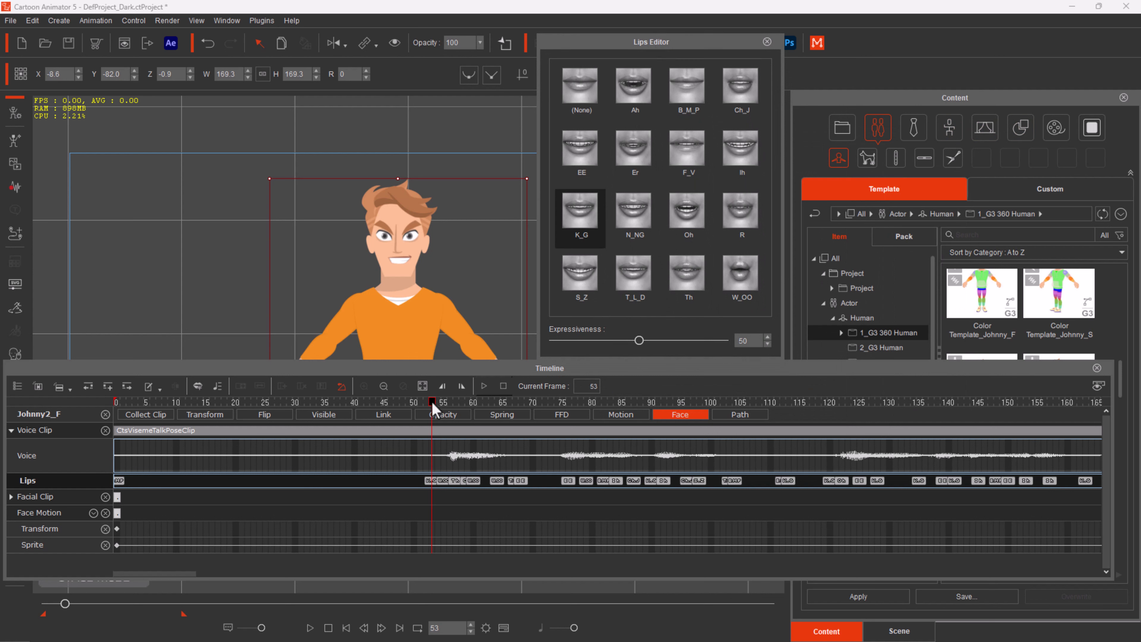
{"action": "left_click_drag", "start_coordinate": [433, 403], "coordinate": [568, 416]}
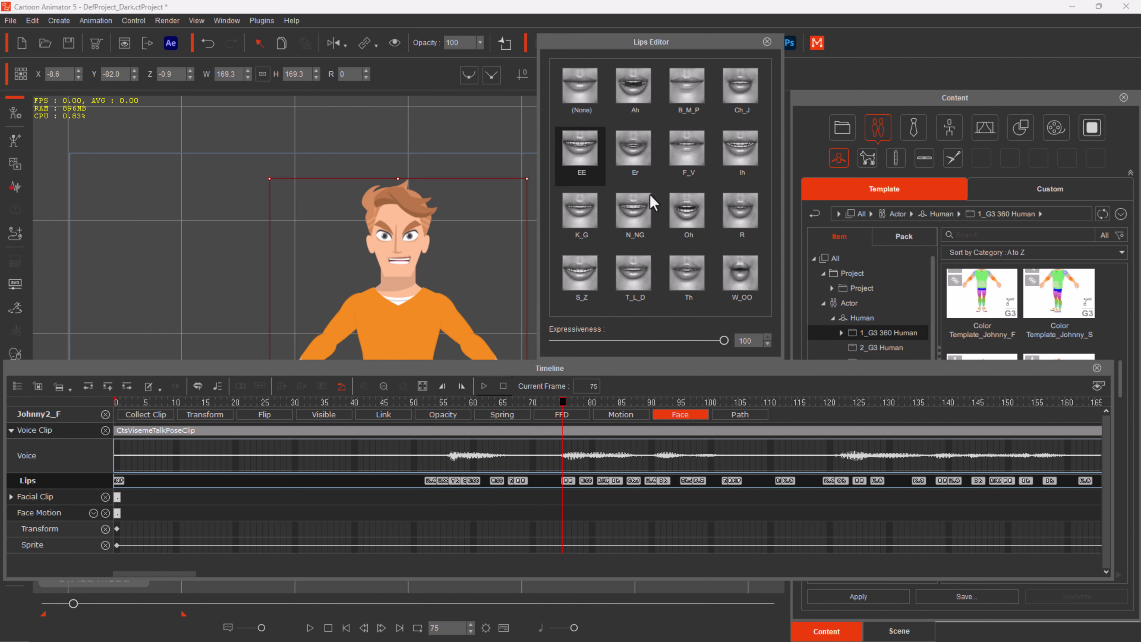
{"action": "left_click", "coordinate": [690, 107]}
{"action": "left_click", "coordinate": [569, 401]}
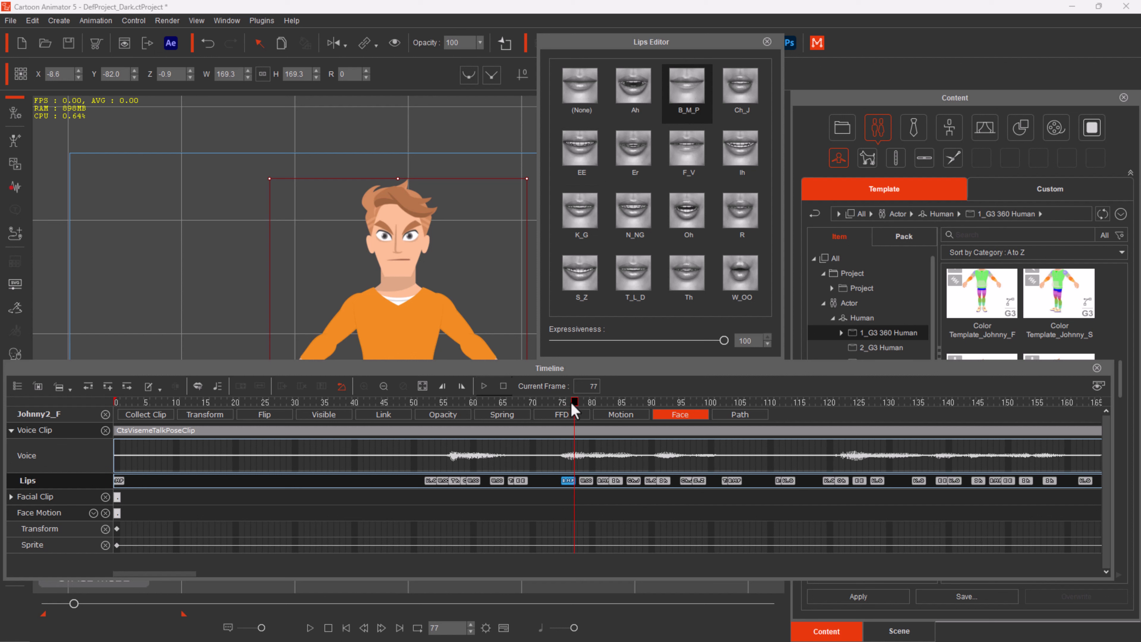
{"action": "left_click", "coordinate": [575, 165]}
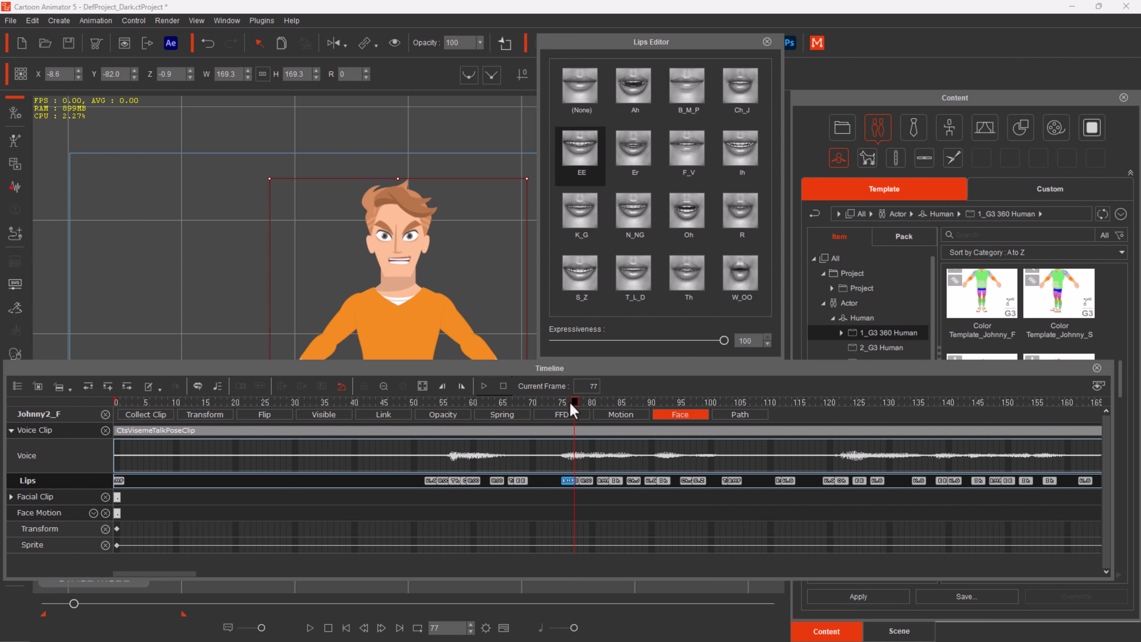
{"action": "left_click", "coordinate": [562, 402]}
{"action": "left_click_drag", "start_coordinate": [563, 402], "coordinate": [699, 416]}
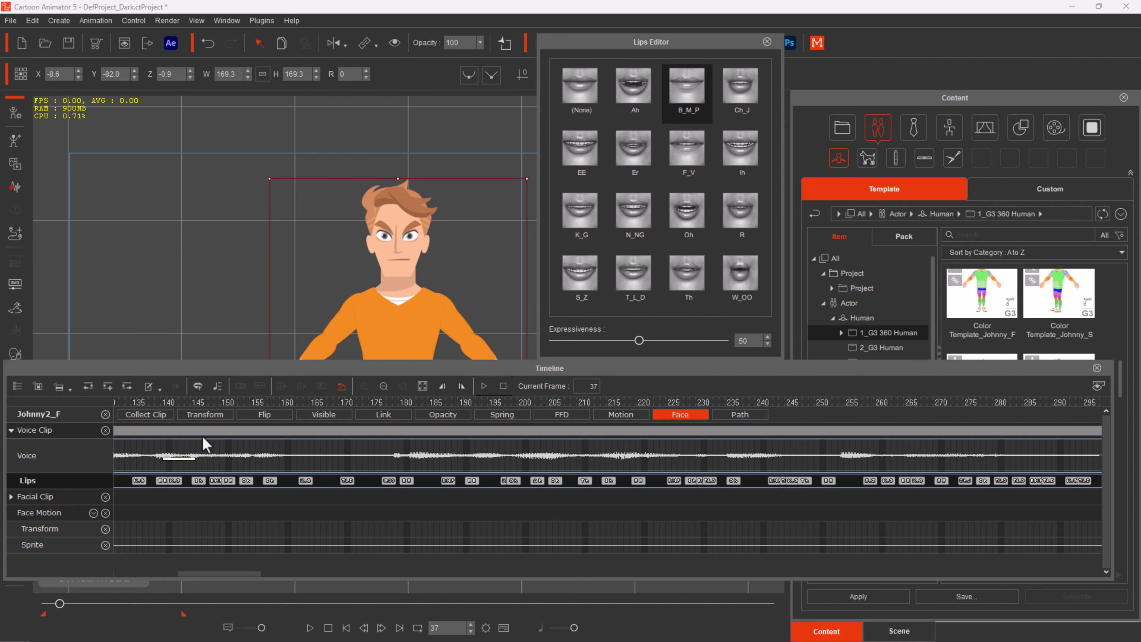
Change the lip key at frame 177 to Ah, trying expressiveness 0 before setting it to 100.
{"action": "left_click", "coordinate": [205, 432]}
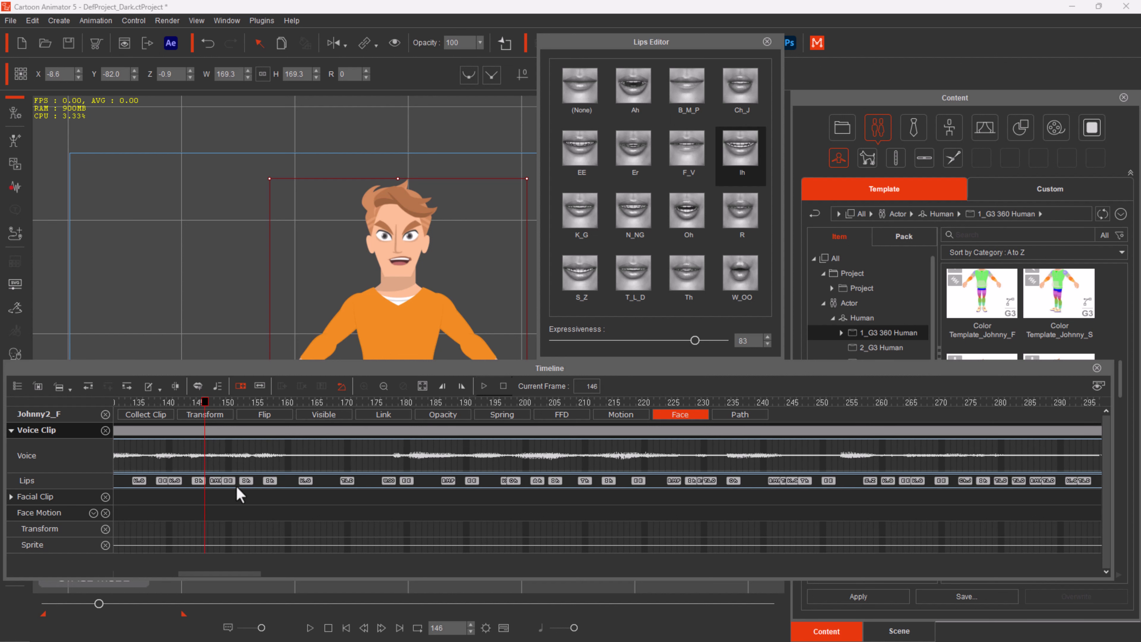
{"action": "left_click", "coordinate": [389, 481]}
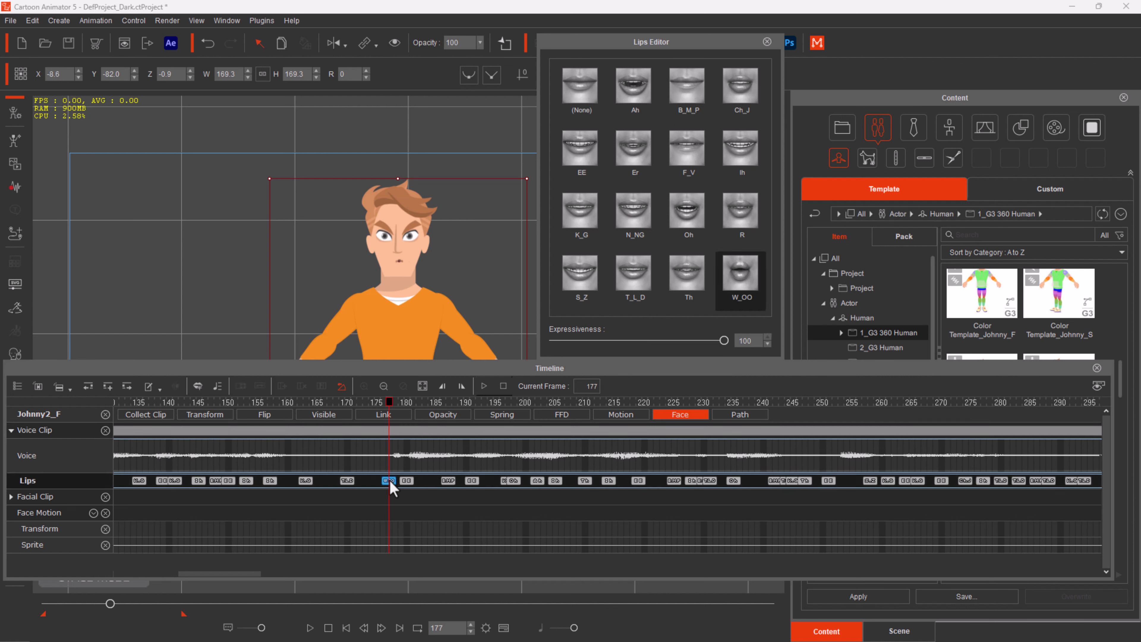
{"action": "left_click", "coordinate": [638, 94]}
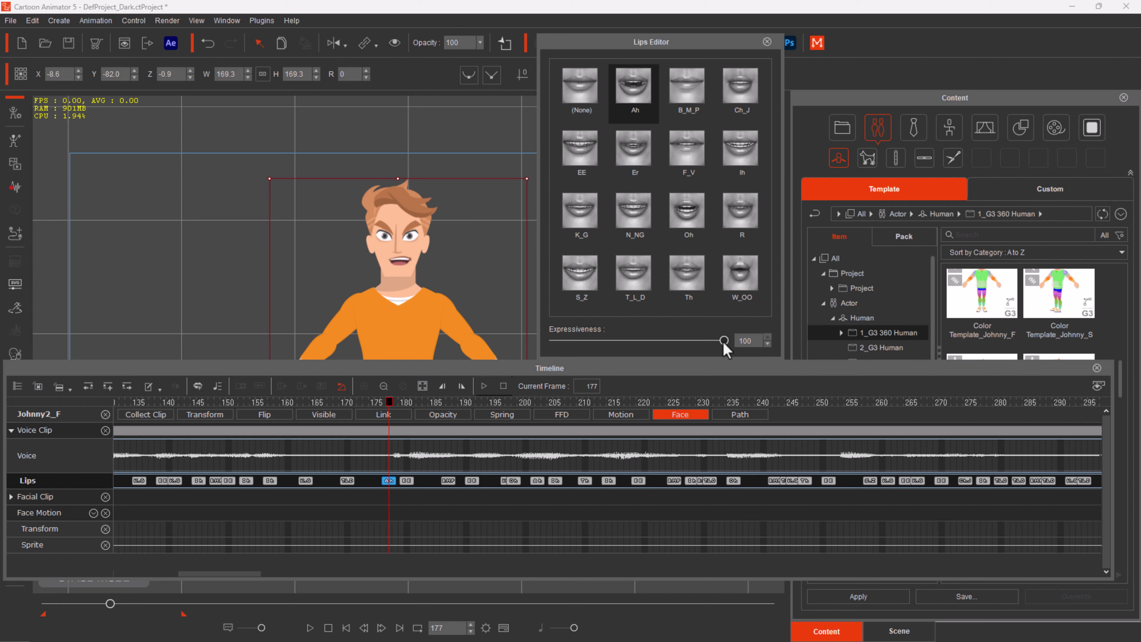
{"action": "left_click_drag", "start_coordinate": [725, 341], "coordinate": [529, 342]}
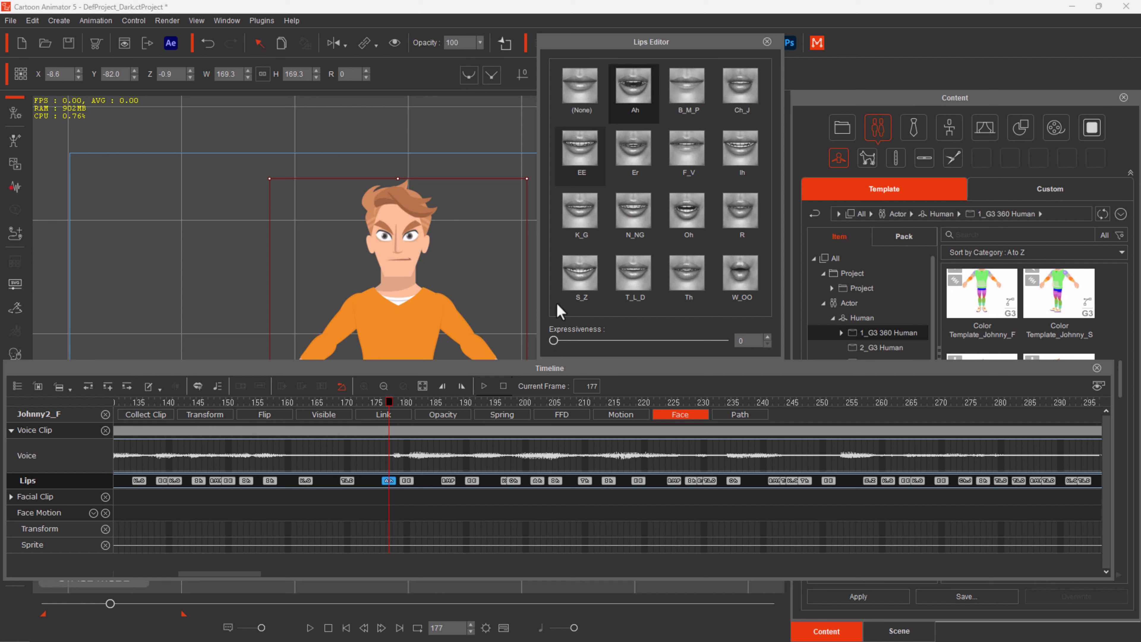
{"action": "left_click_drag", "start_coordinate": [553, 342], "coordinate": [724, 342]}
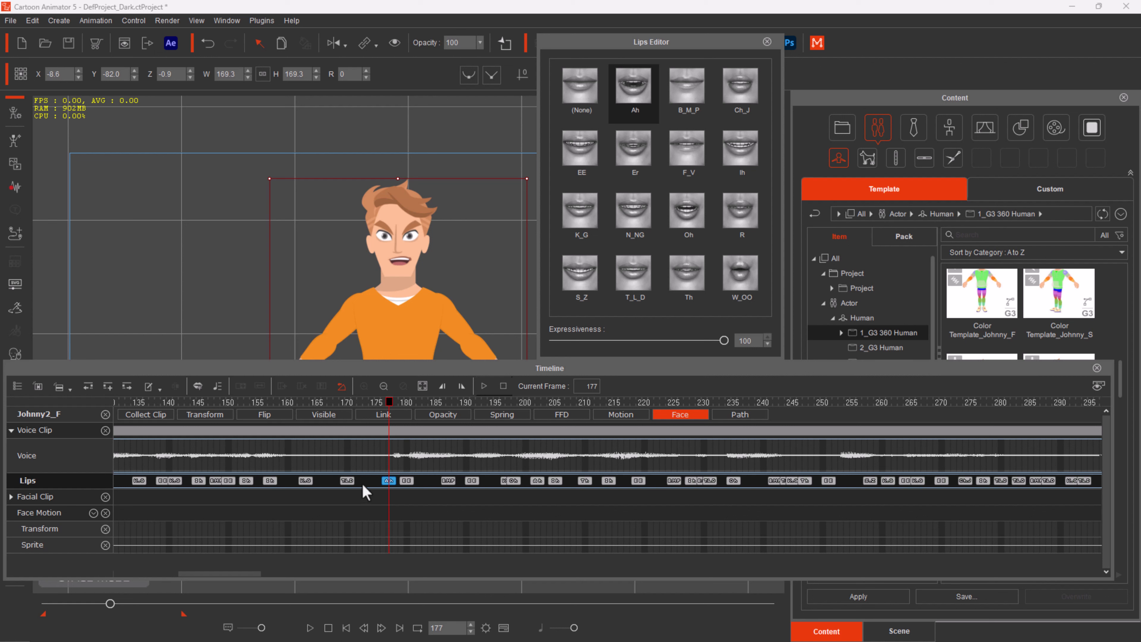
Examine the mouth shapes and expressiveness of the lip keys between frames 180 and 276.
{"action": "left_click", "coordinate": [405, 481]}
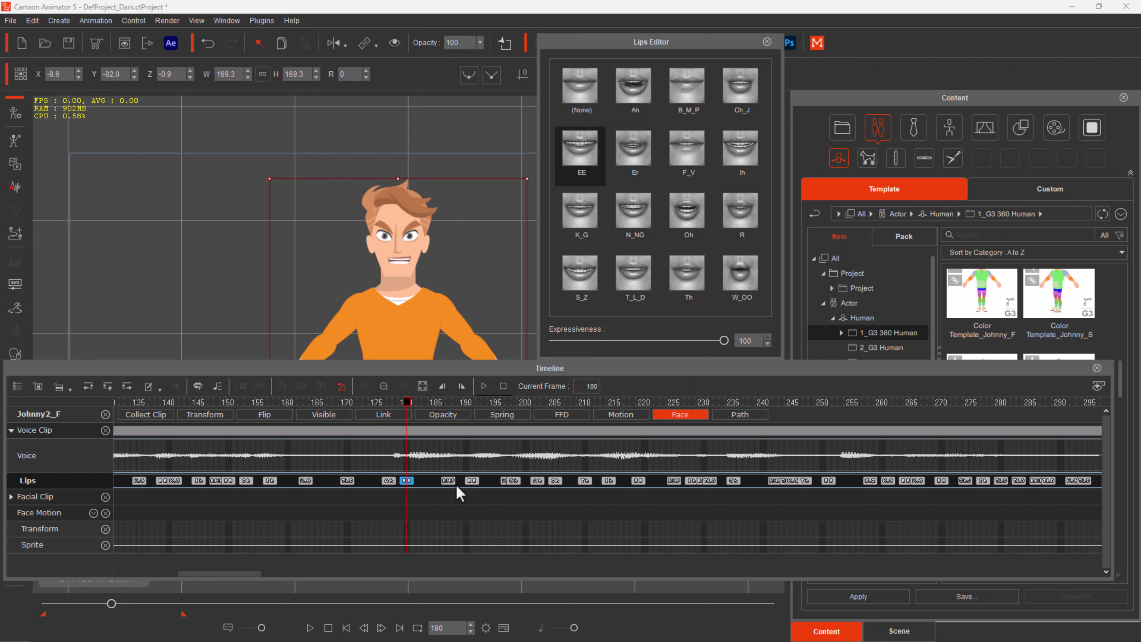
{"action": "left_click", "coordinate": [448, 480]}
{"action": "left_click", "coordinate": [472, 481]}
{"action": "left_click", "coordinate": [610, 482]}
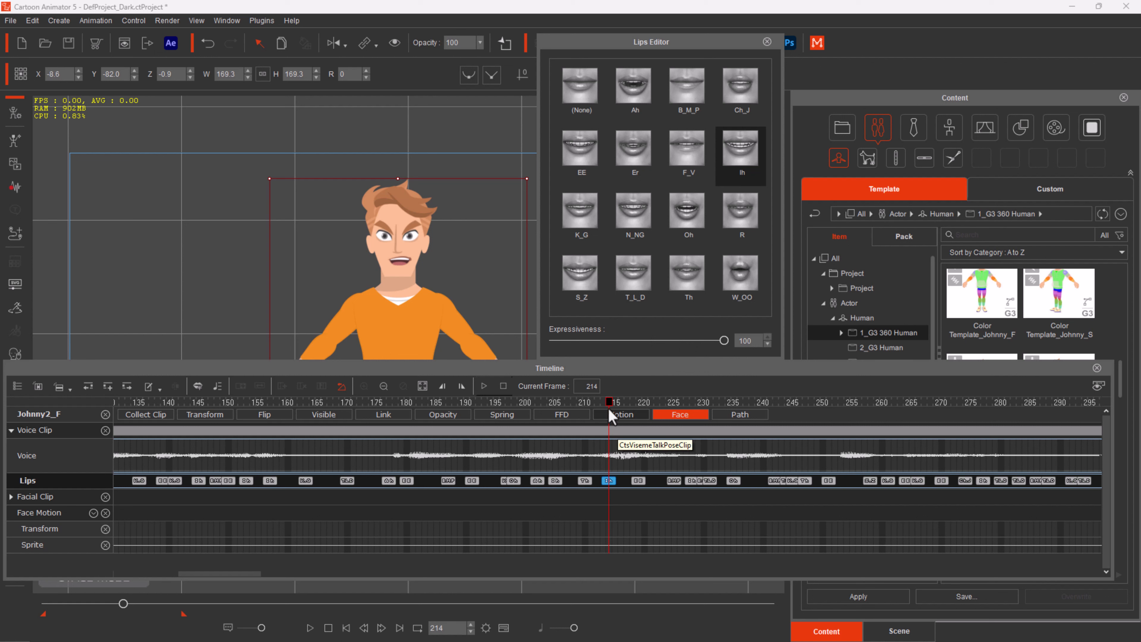
{"action": "left_click", "coordinate": [905, 430]}
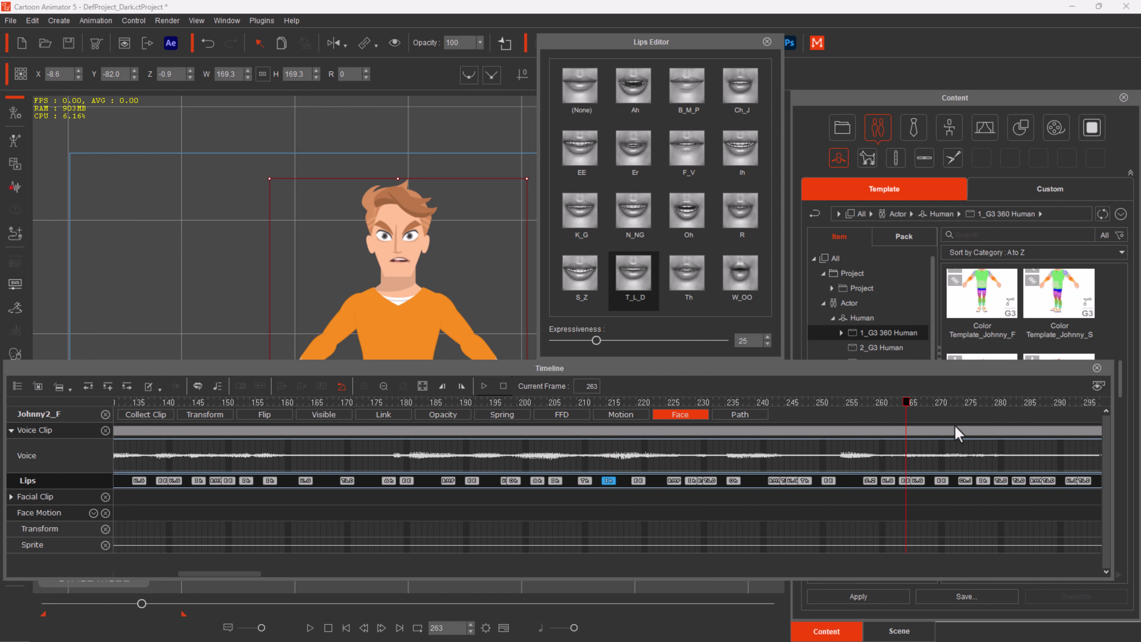
{"action": "left_click_drag", "start_coordinate": [947, 433], "coordinate": [973, 433]}
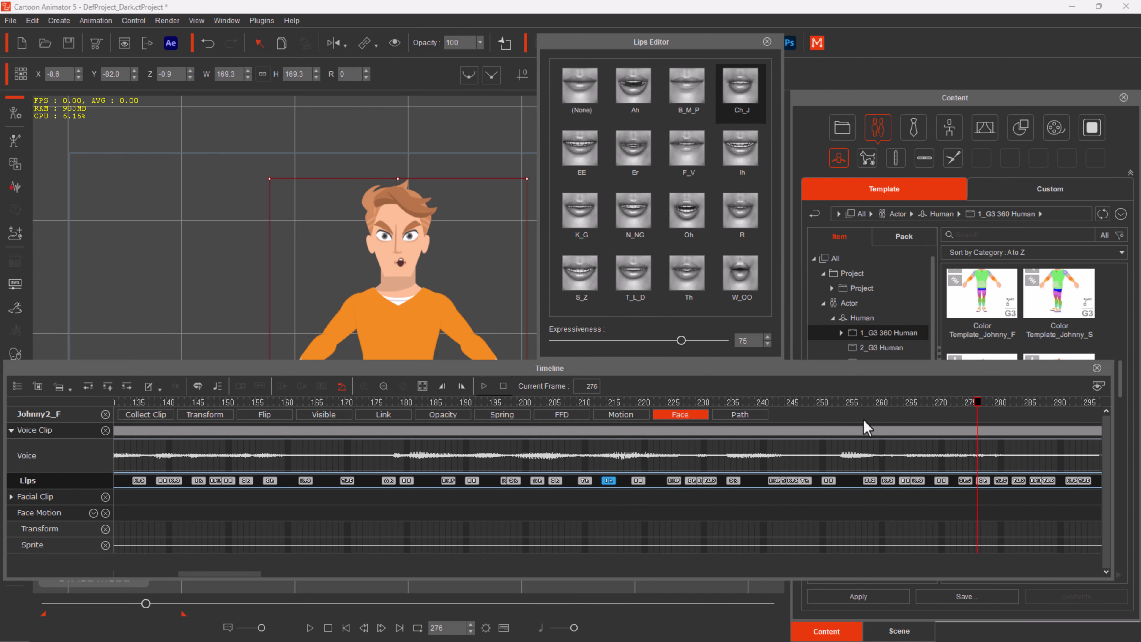
Play back the opening of the voice clip to check the character's lip sync.
{"action": "left_click", "coordinate": [638, 431]}
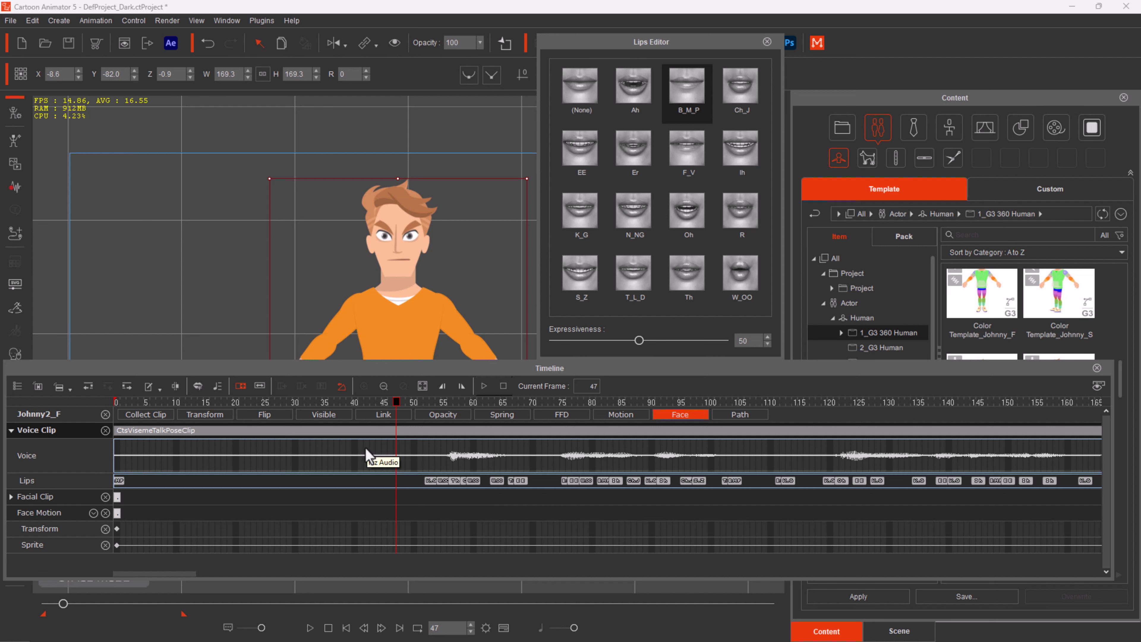
{"action": "key", "text": "space"}
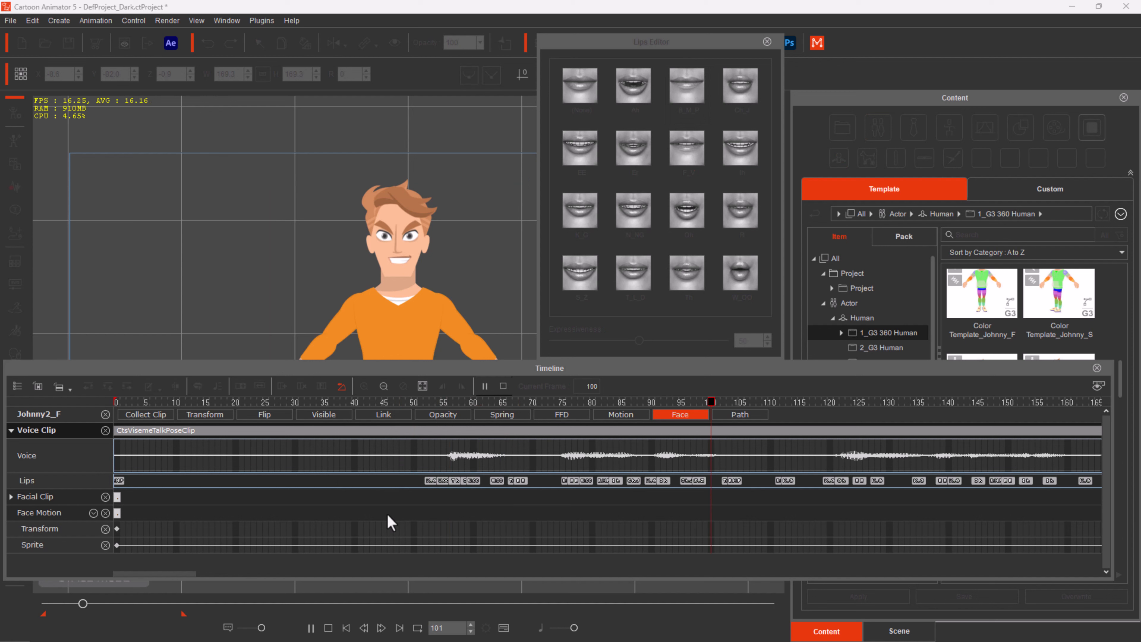
{"action": "key", "text": "space"}
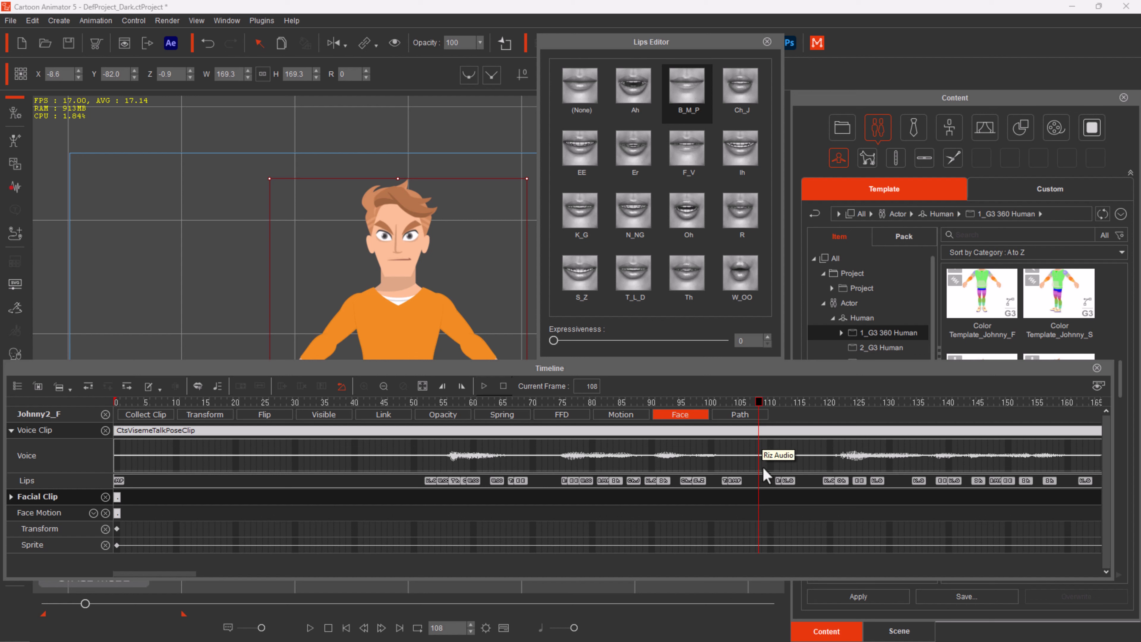
Select the voice clip around frame 108 and collapse the Voice Clip track.
{"action": "left_click", "coordinate": [762, 483]}
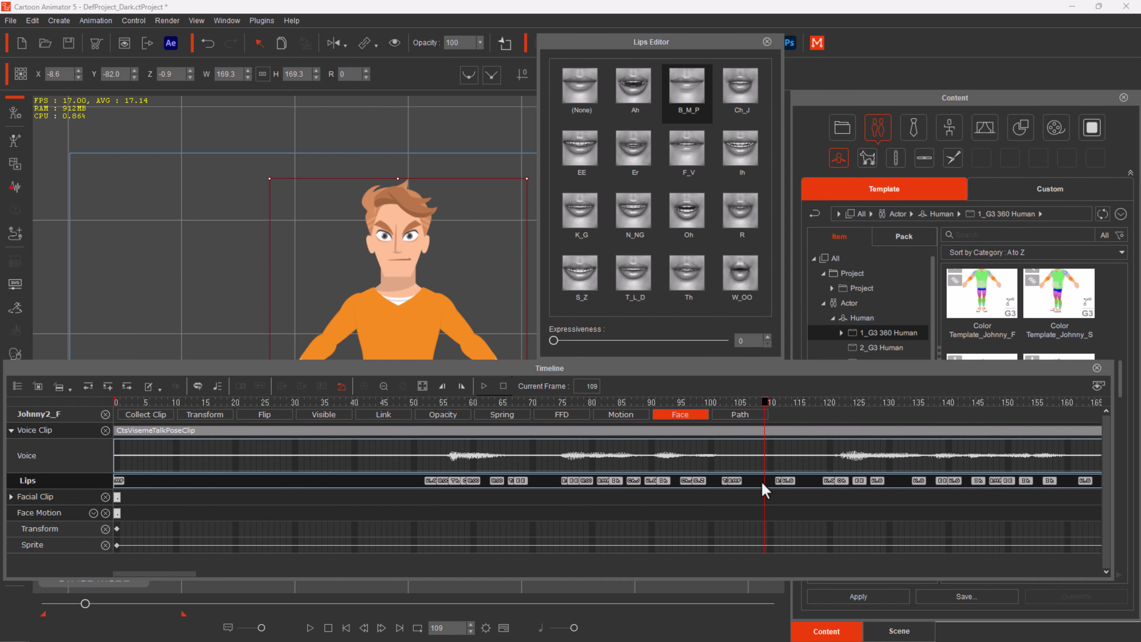
{"action": "left_click", "coordinate": [753, 451]}
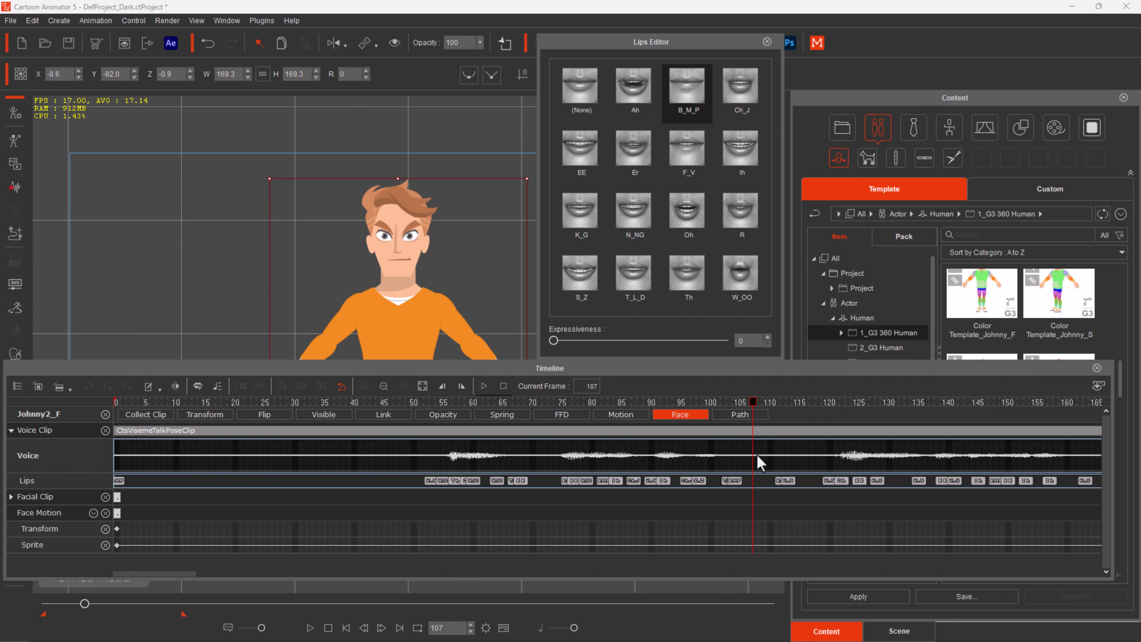
{"action": "left_click", "coordinate": [756, 429]}
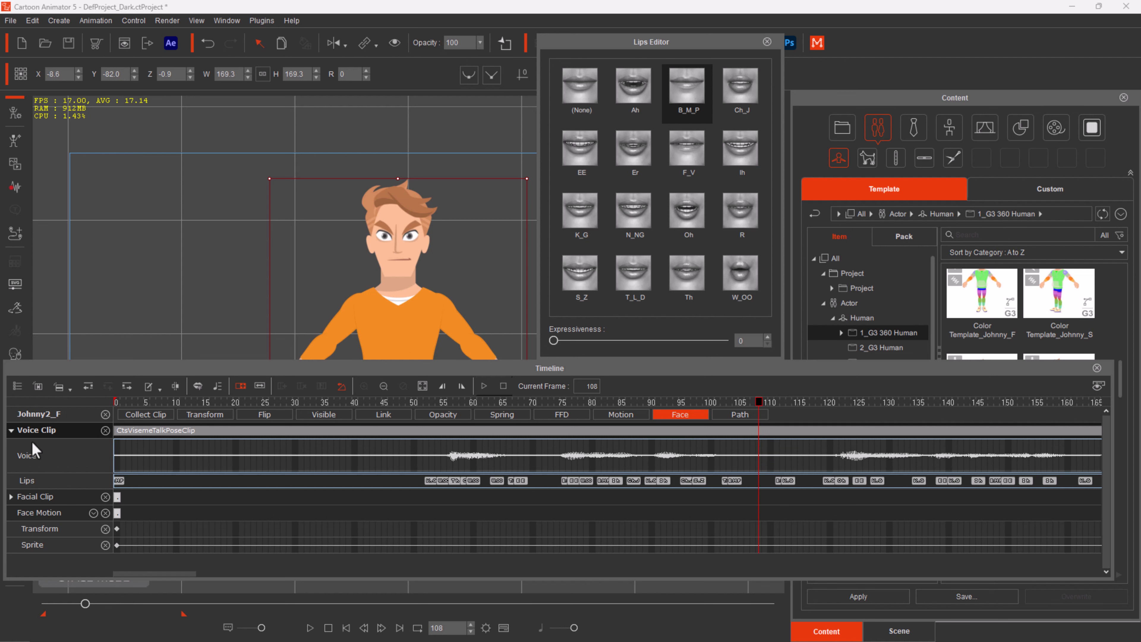
{"action": "left_click", "coordinate": [12, 431]}
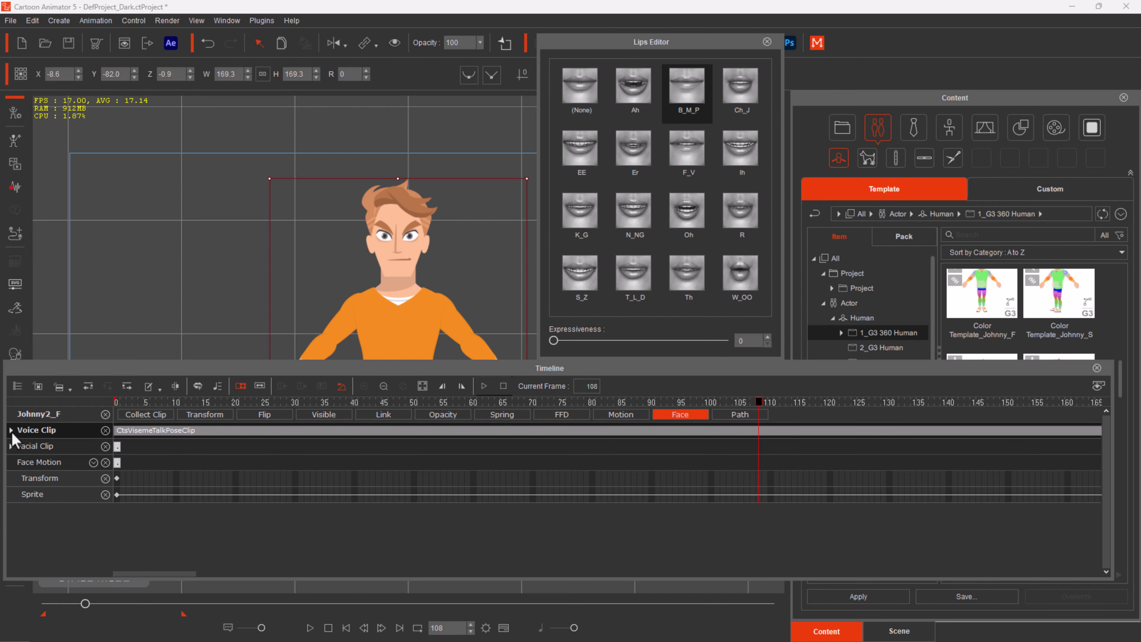
Expand the Voice Clip track and break the voice clip into two at frame 108.
{"action": "left_click", "coordinate": [12, 432]}
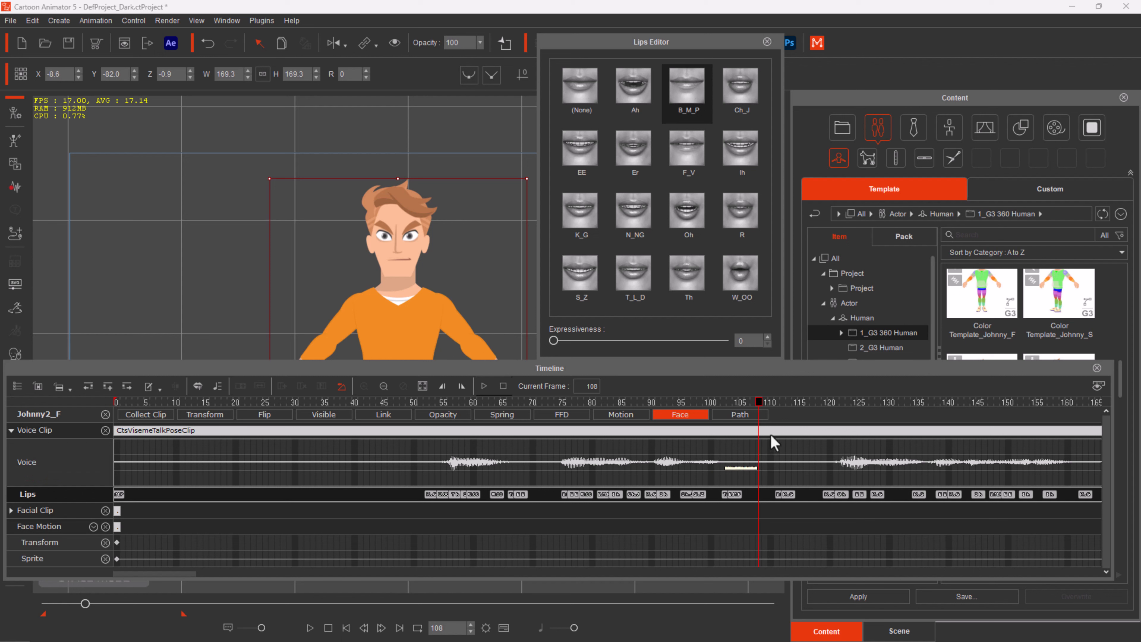
{"action": "right_click", "coordinate": [760, 432]}
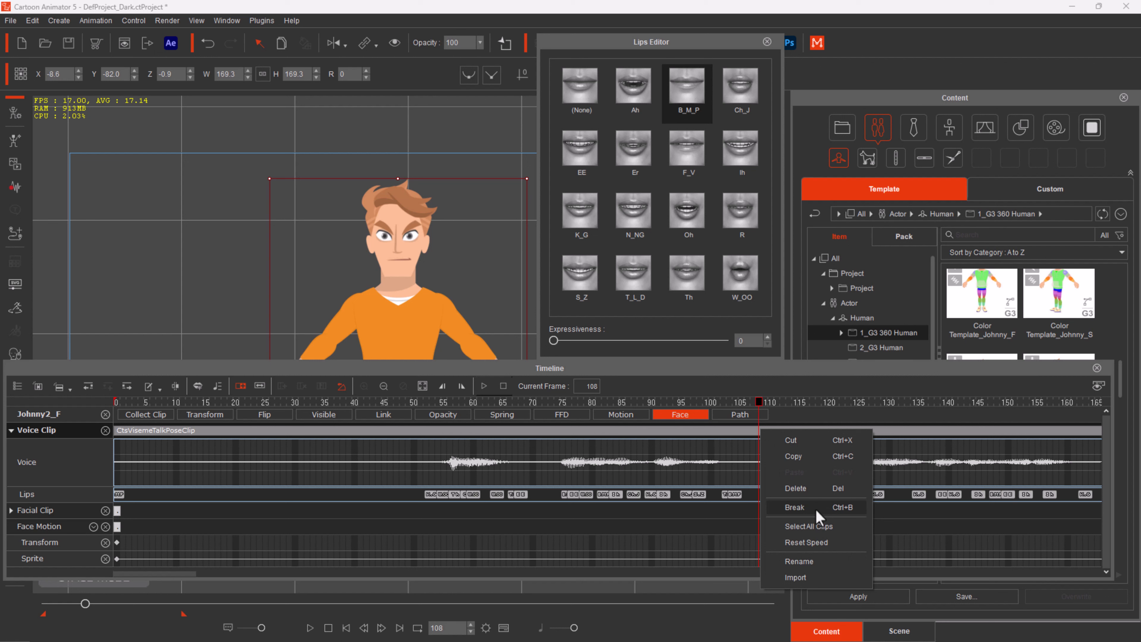
{"action": "left_click", "coordinate": [174, 391]}
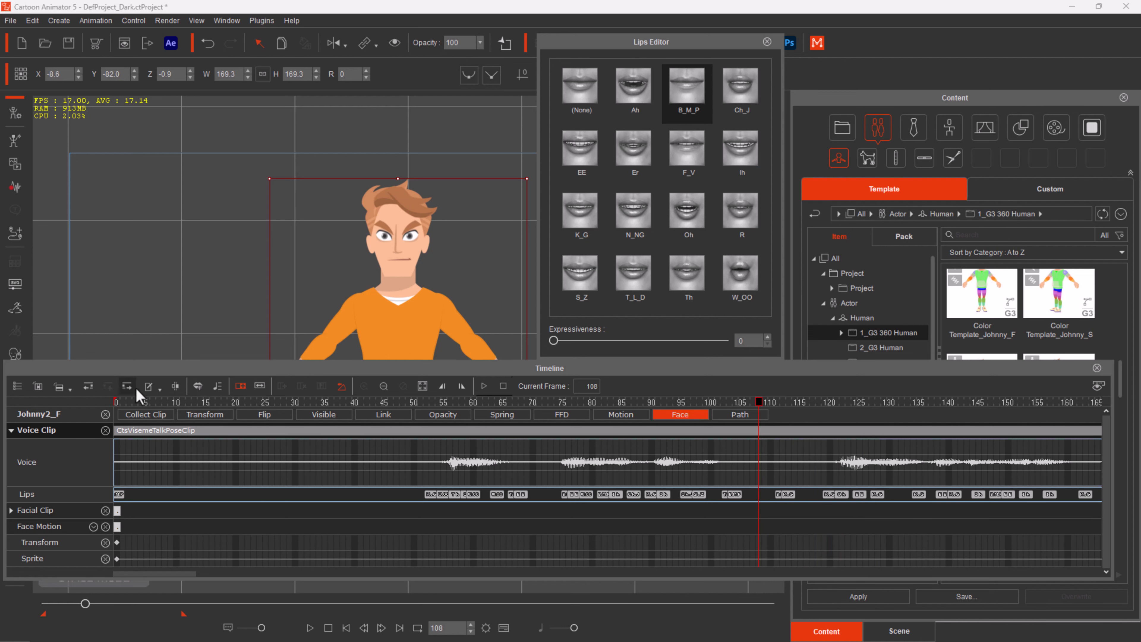
{"action": "left_click", "coordinate": [177, 387]}
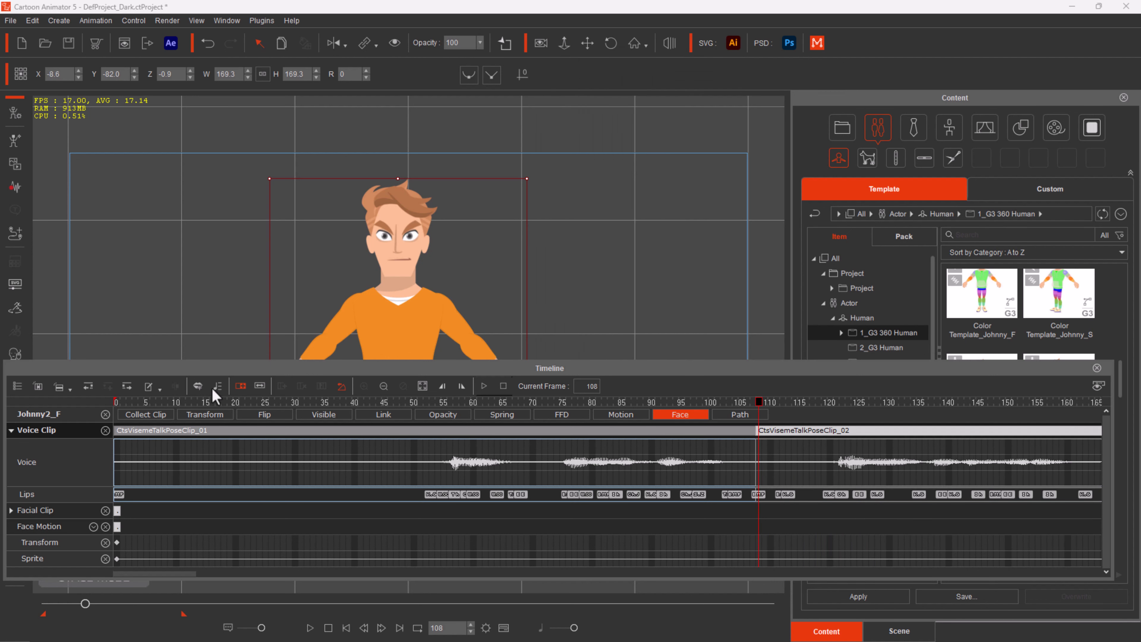
Move the second voice clip later to start at about frame 156, leaving a pause after the first clip.
{"action": "left_click_drag", "start_coordinate": [778, 434], "coordinate": [849, 463]}
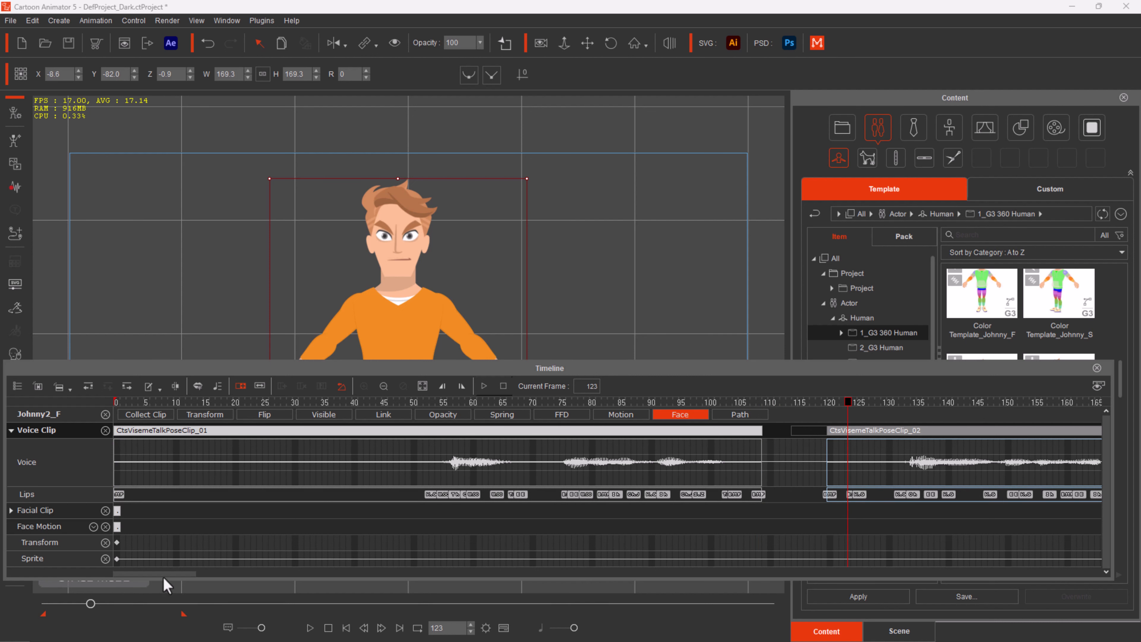
{"action": "left_click_drag", "start_coordinate": [160, 574], "coordinate": [187, 575]}
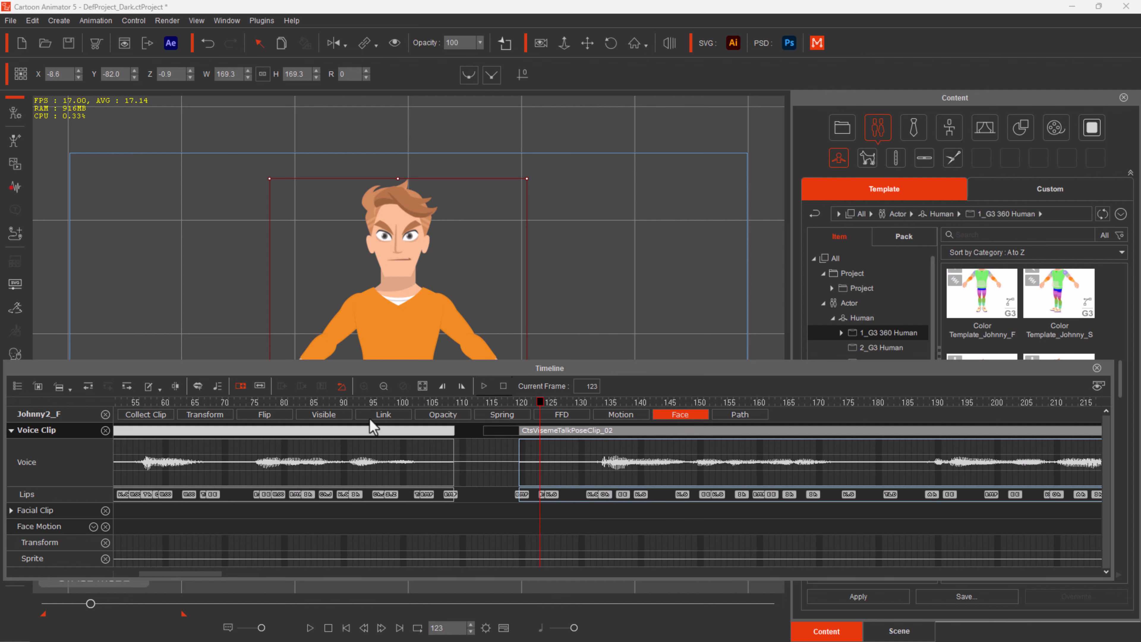
{"action": "left_click_drag", "start_coordinate": [552, 403], "coordinate": [741, 452]}
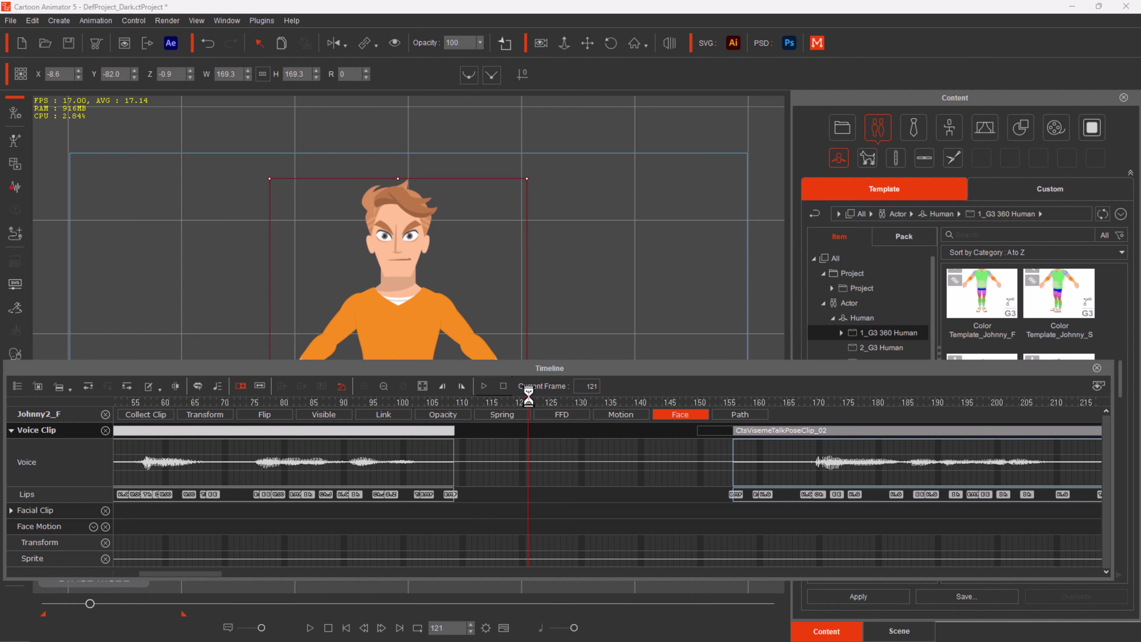
Play back the animation from frame 74 across the gap between the two voice clips to check the pause.
{"action": "left_click", "coordinate": [243, 449]}
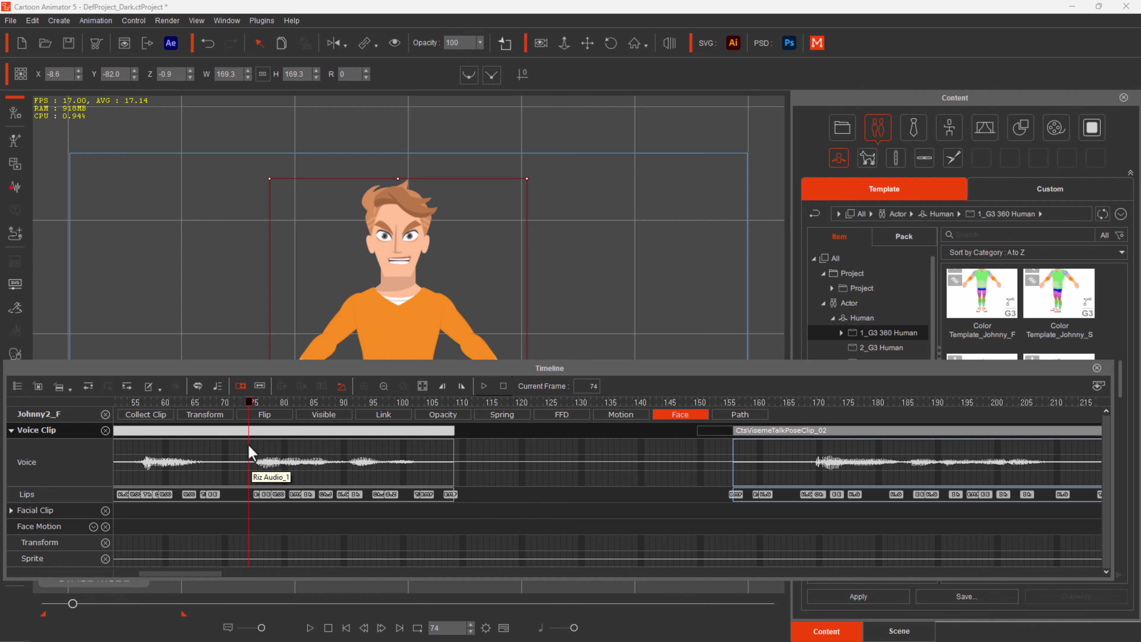
{"action": "left_click", "coordinate": [309, 628]}
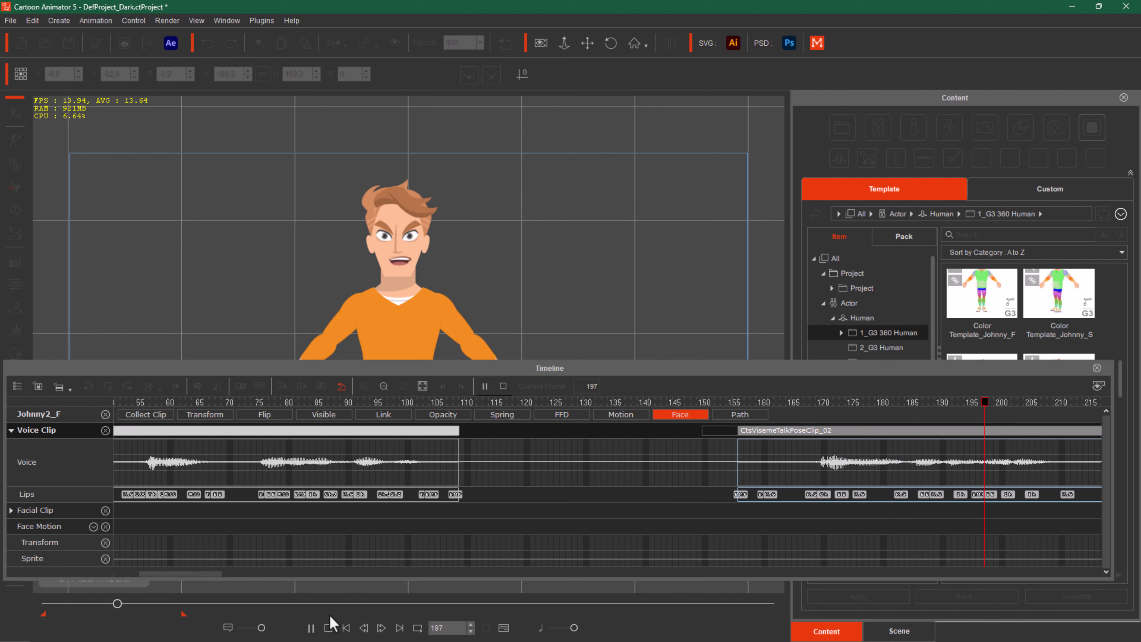
{"action": "left_click", "coordinate": [310, 628]}
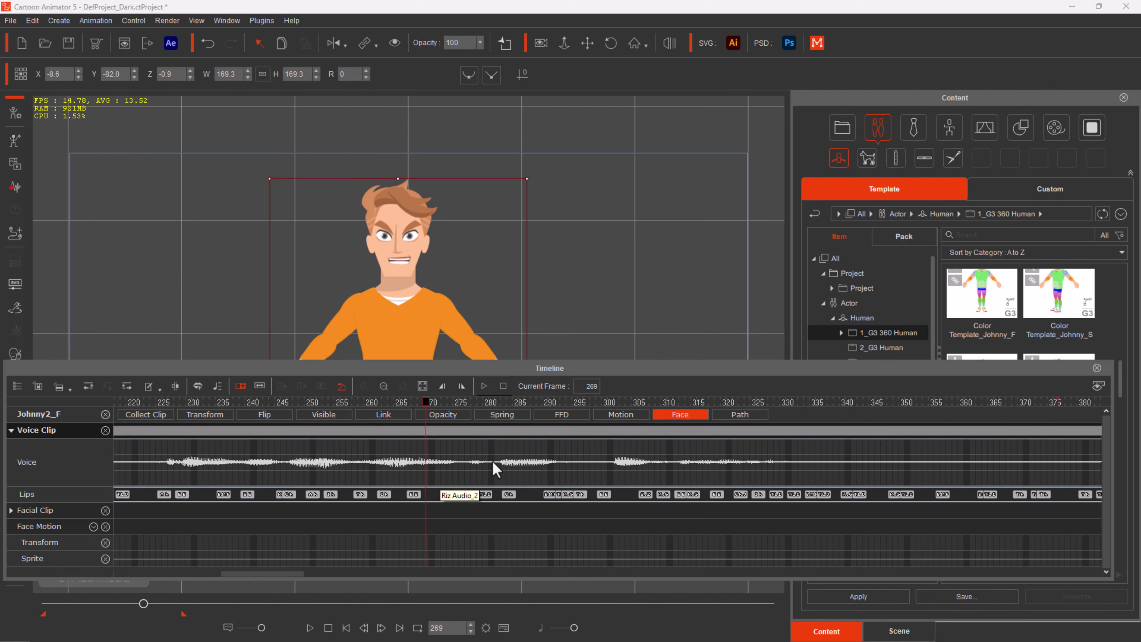